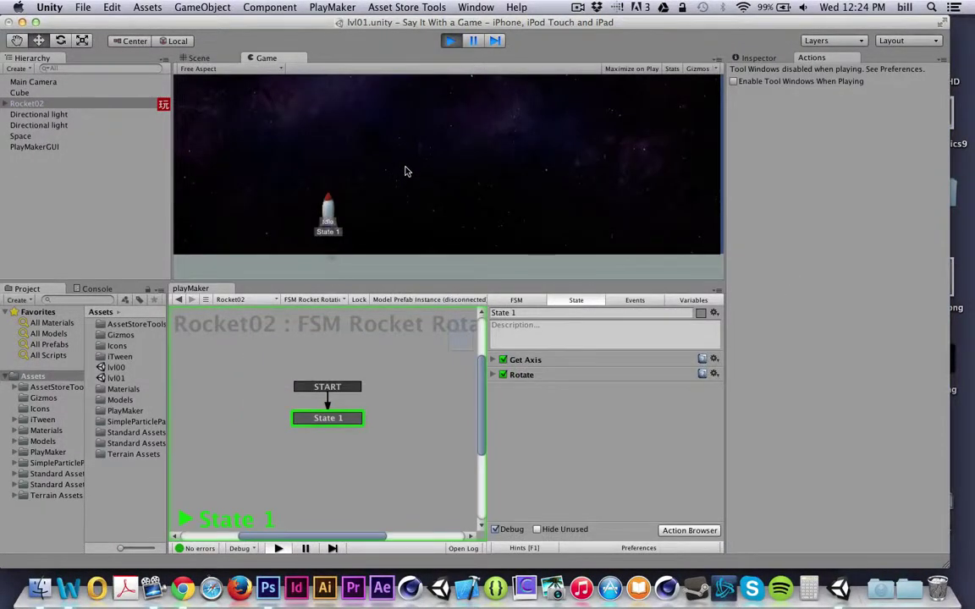
# Step: Test the rocket in the running game by rotating it both ways and thrusting upward, and stop play mode
pyautogui.press('Right')
pyautogui.press('Left')
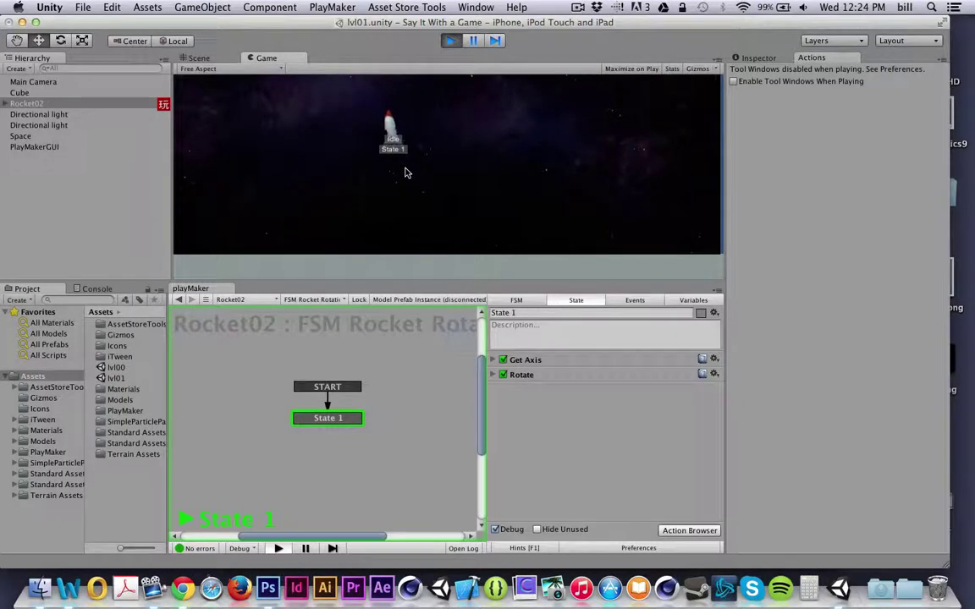
pyautogui.press('Right')
pyautogui.press('Left')
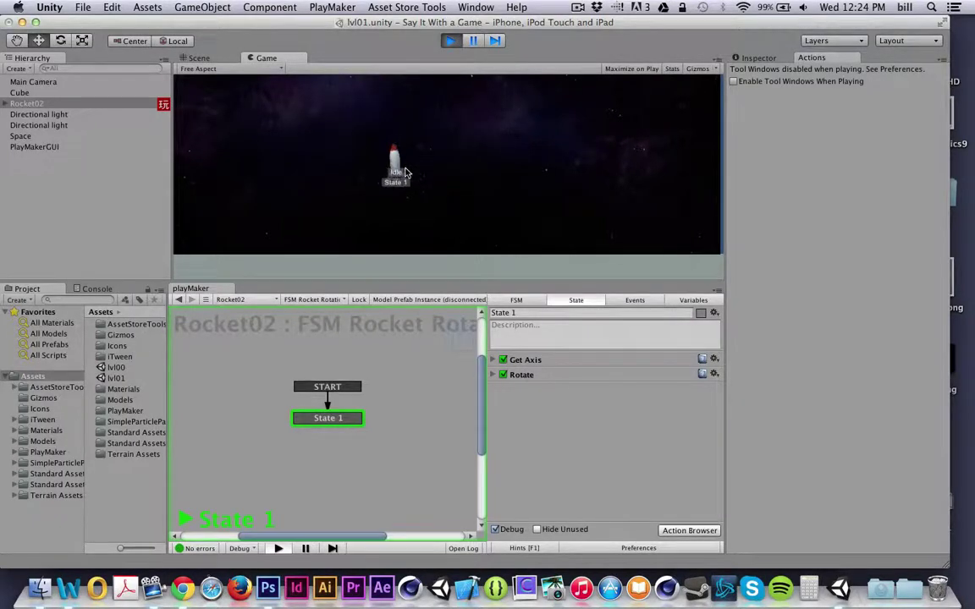
pyautogui.press('Right')
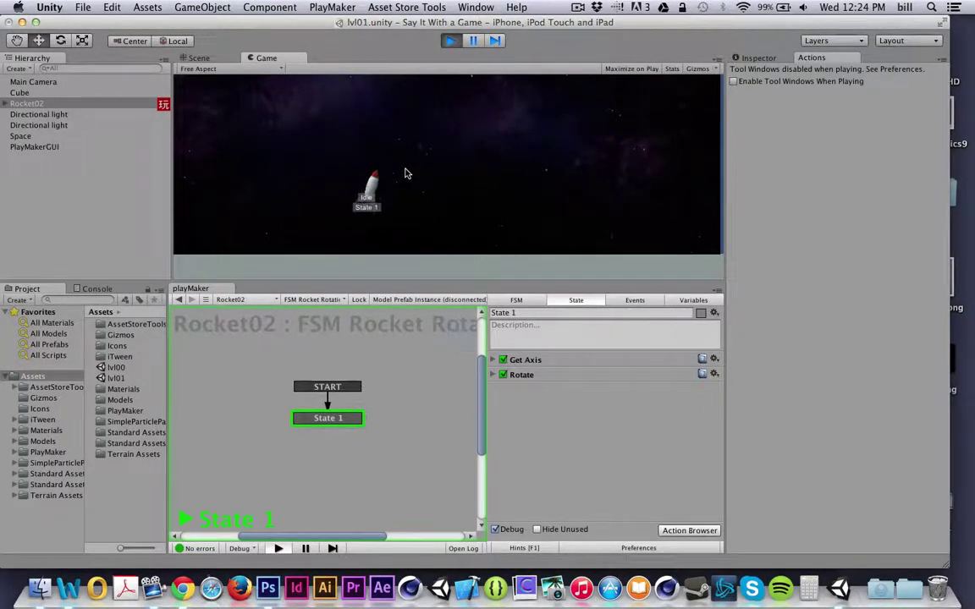
pyautogui.press('Left')
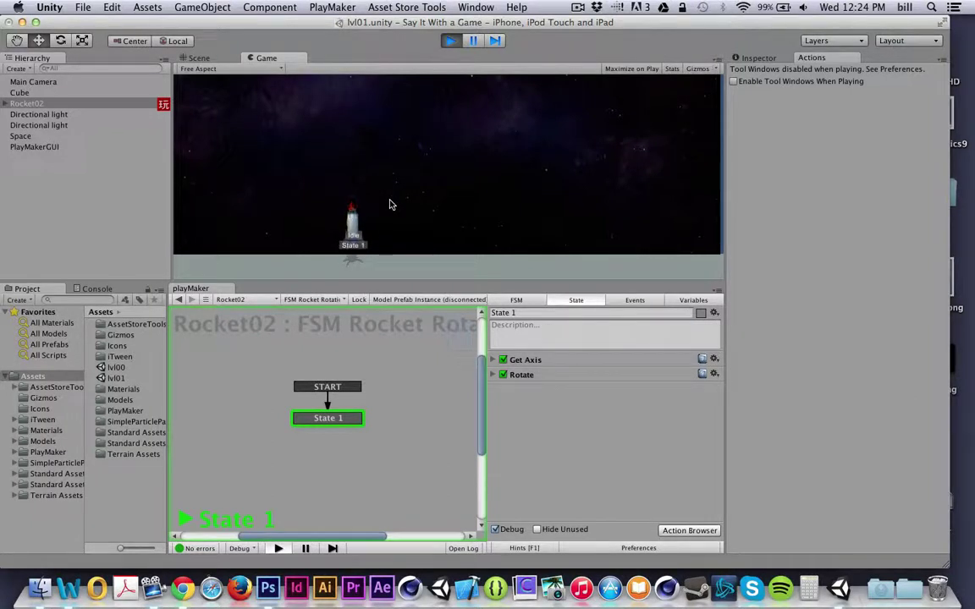
pyautogui.press('Up')
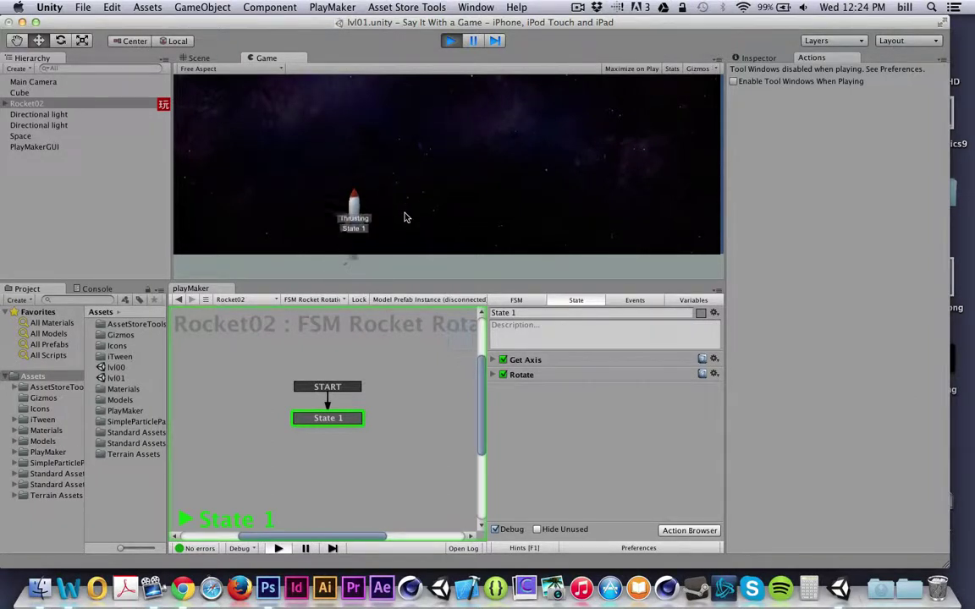
pyautogui.press('Right')
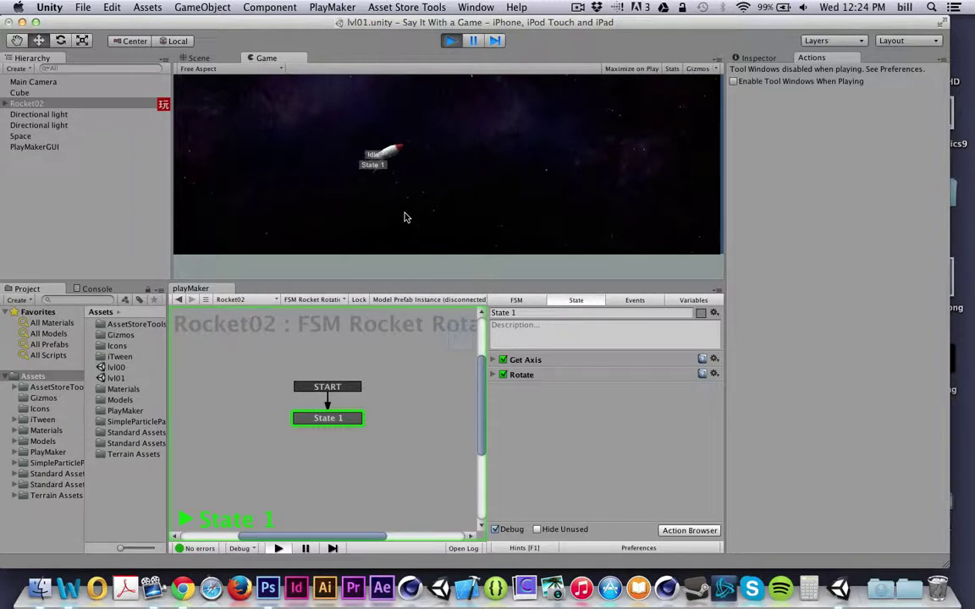
pyautogui.press('Left')
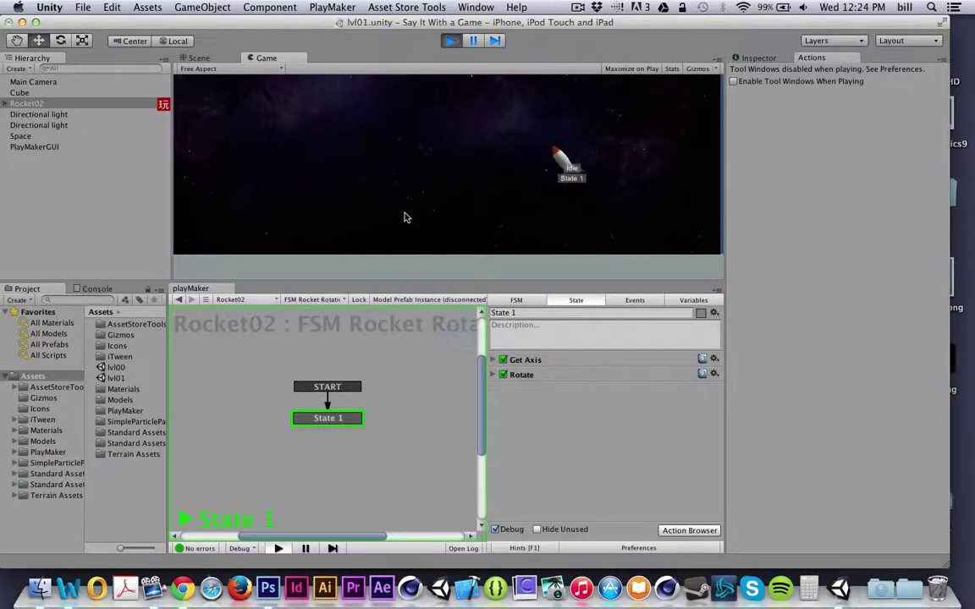
pyautogui.press('Up')
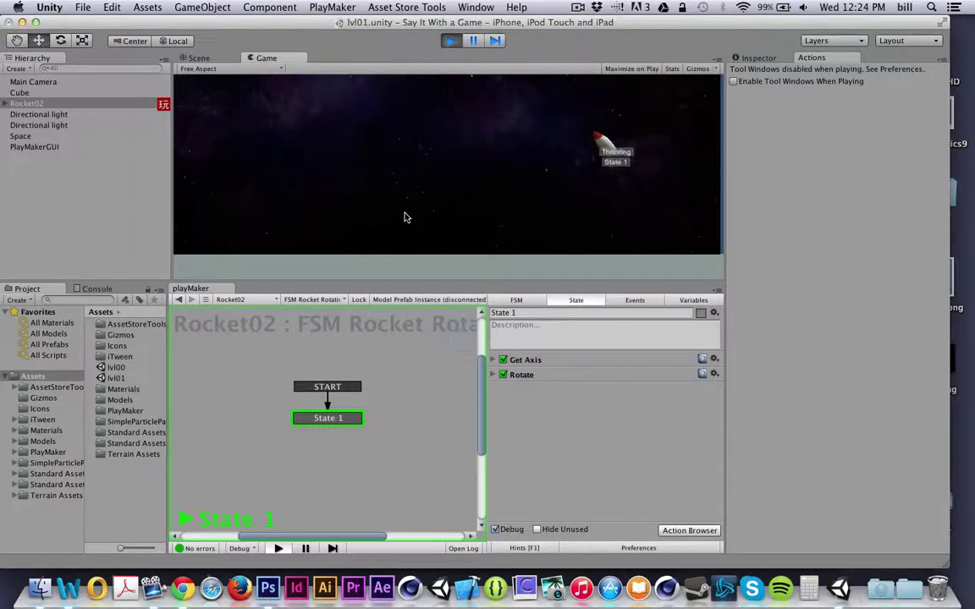
pyautogui.press('Right')
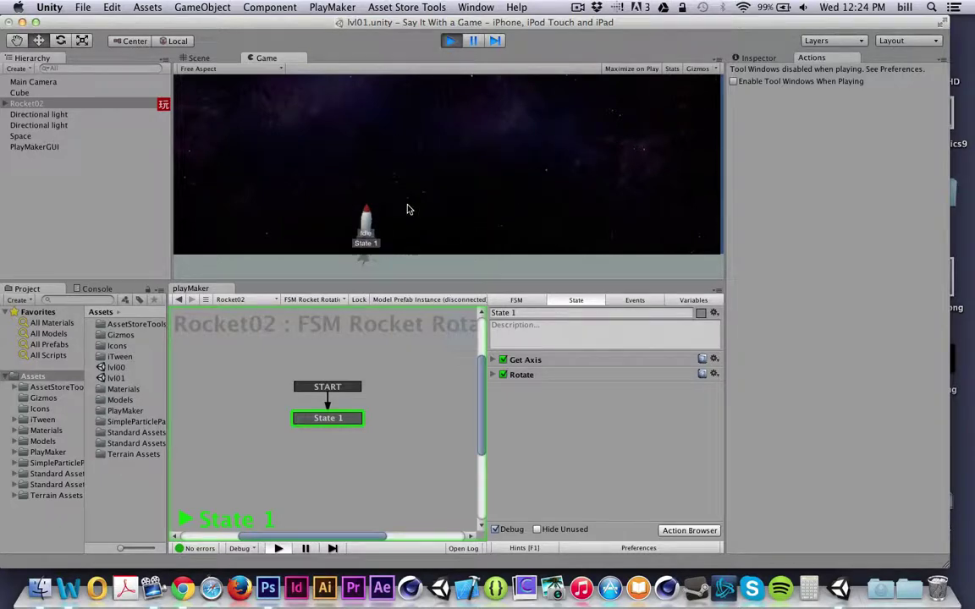
pyautogui.press('super+p')
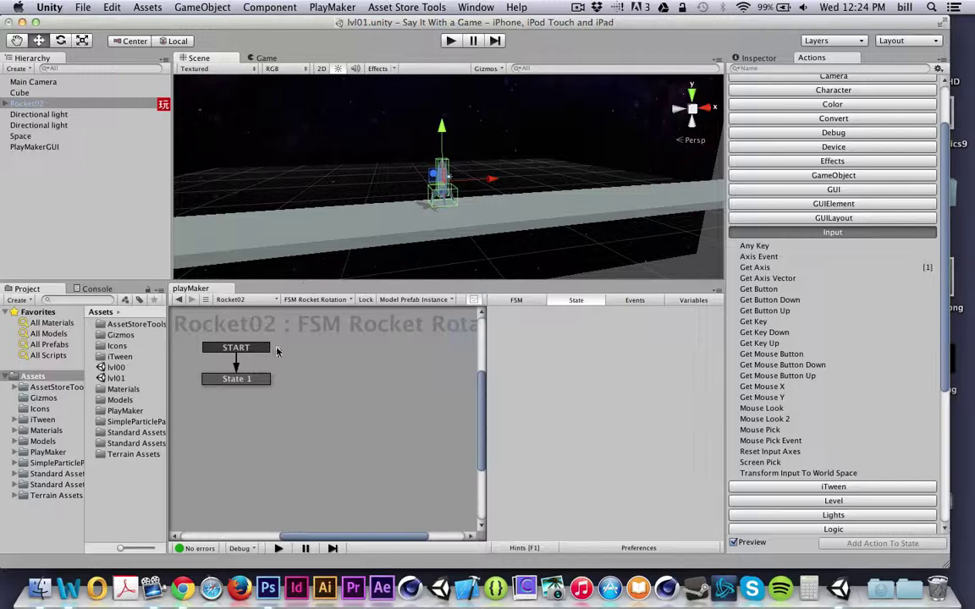
# Step: Add a second state beside State 1 in the rocket rotation FSM and set it as the start state
pyautogui.click(249, 379)
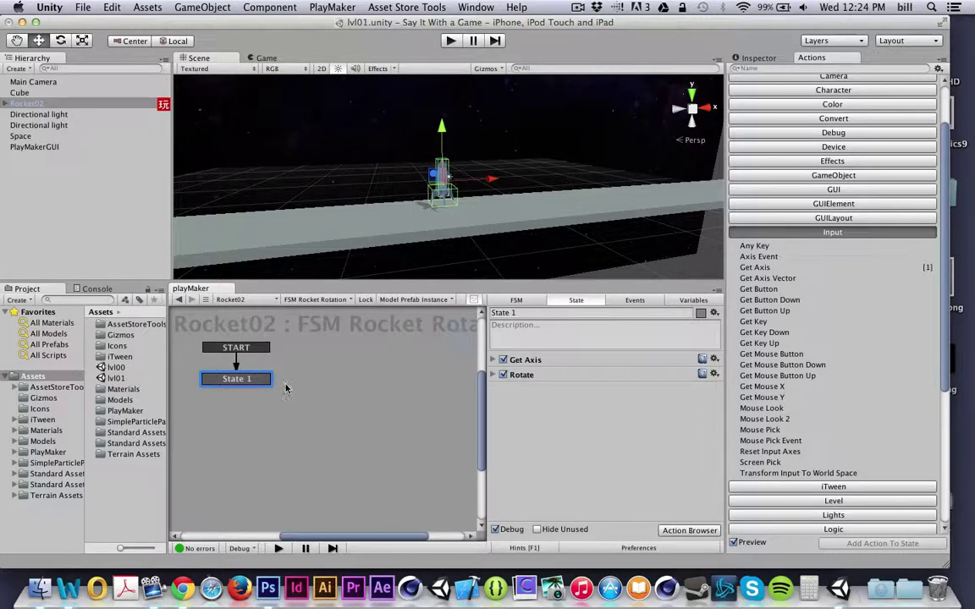
pyautogui.rightClick(343, 386)
pyautogui.click(365, 387)
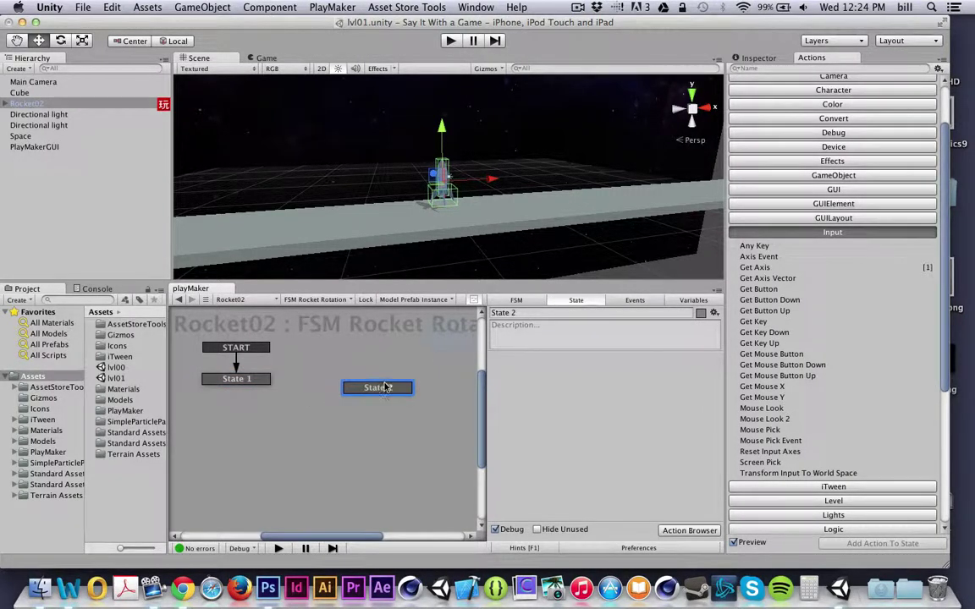
pyautogui.rightClick(385, 387)
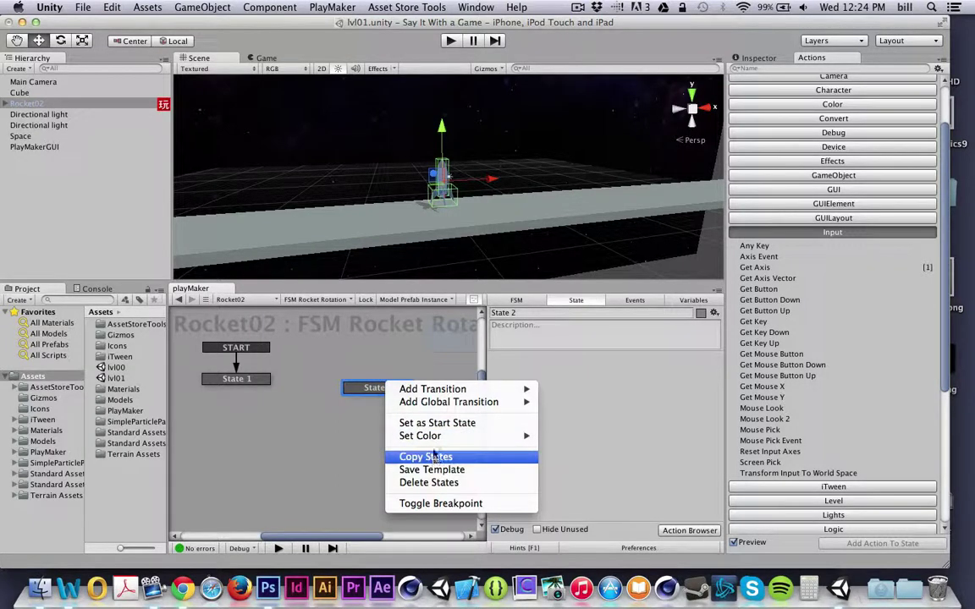
pyautogui.click(437, 422)
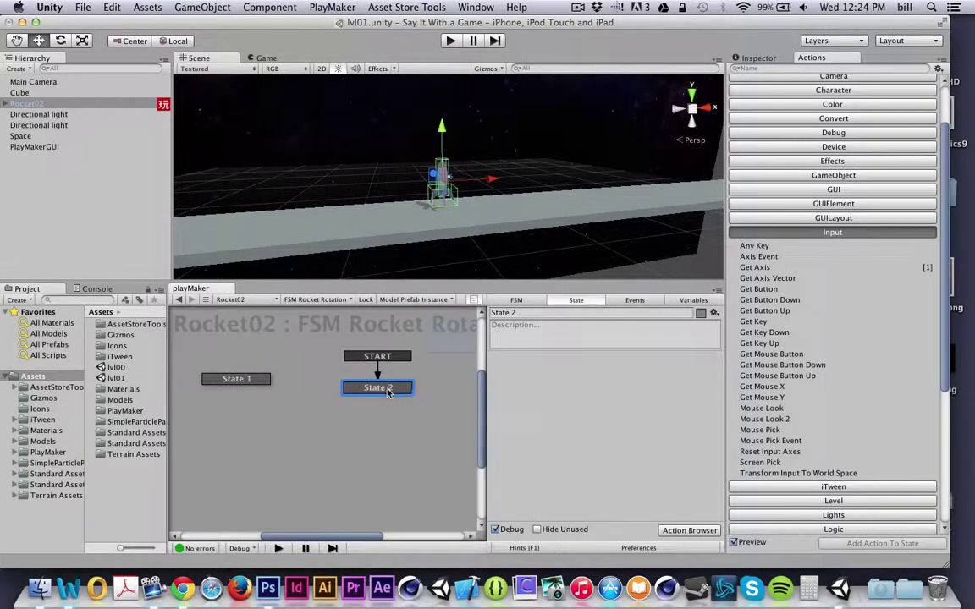
# Step: Rearrange the graph so the start state sits to the left of State 1, and rename the start state Idle
pyautogui.moveTo(387, 391); pyautogui.dragTo(365, 387)
pyautogui.moveTo(251, 378); pyautogui.dragTo(429, 415)
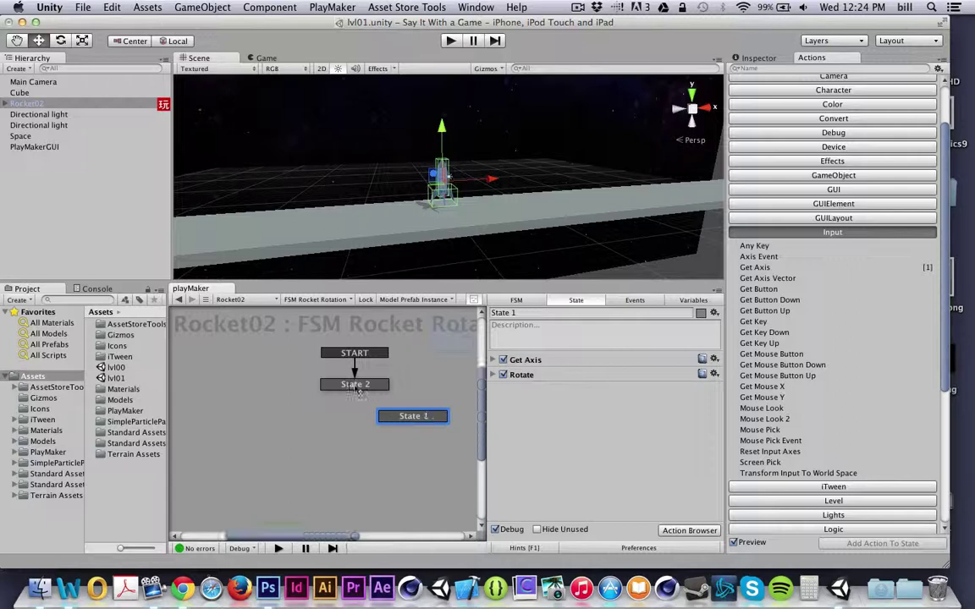
pyautogui.moveTo(357, 389); pyautogui.dragTo(269, 421)
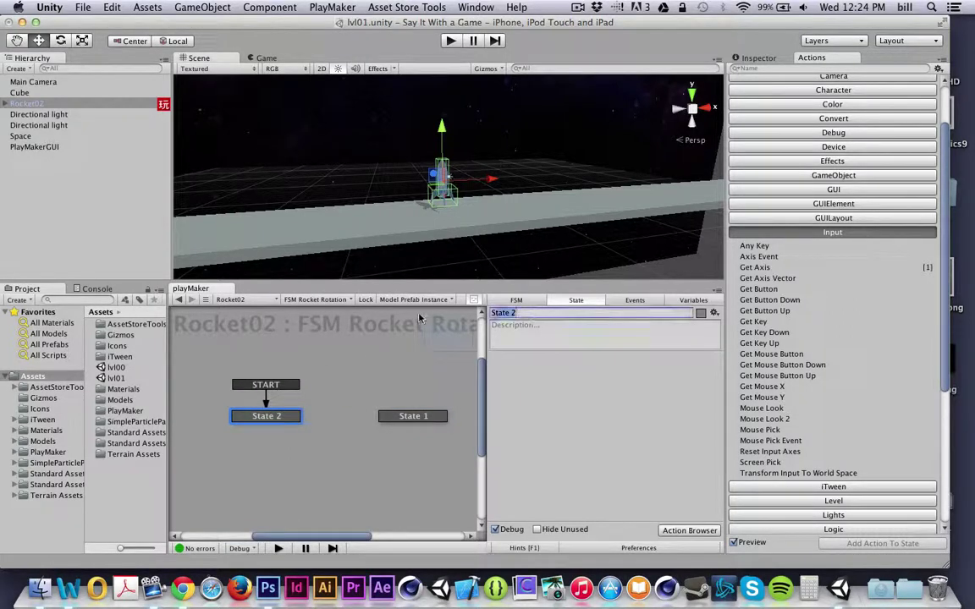
pyautogui.write('Idle')
# Step: Add an iTween Rotate To action to the Idle state and review its settings
pyautogui.scroll(-4, 828, 281)
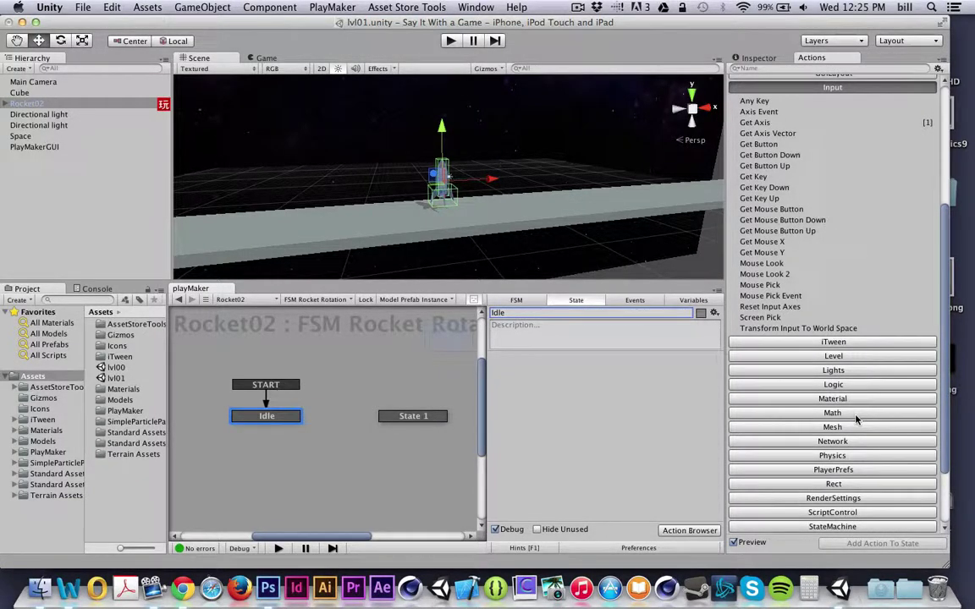
pyautogui.scroll(-1, 851, 397)
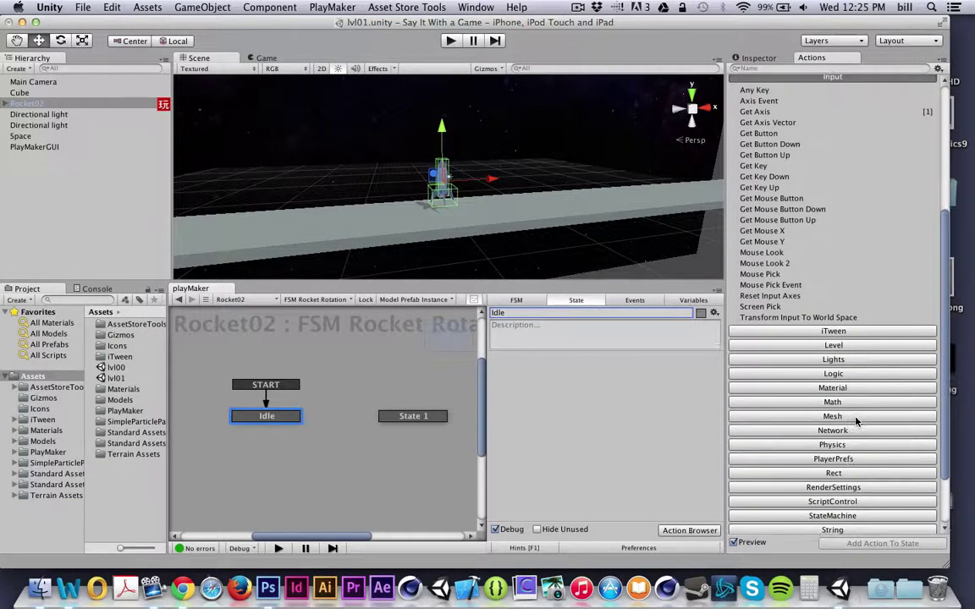
pyautogui.click(827, 332)
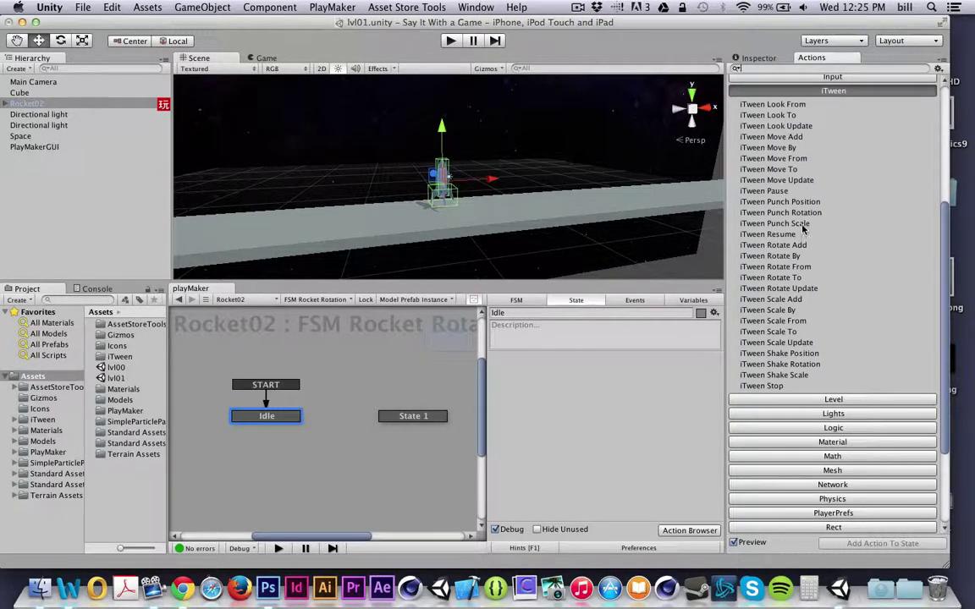
pyautogui.click(779, 277)
pyautogui.moveTo(779, 275); pyautogui.dragTo(643, 419)
pyautogui.scroll(3, 637, 420)
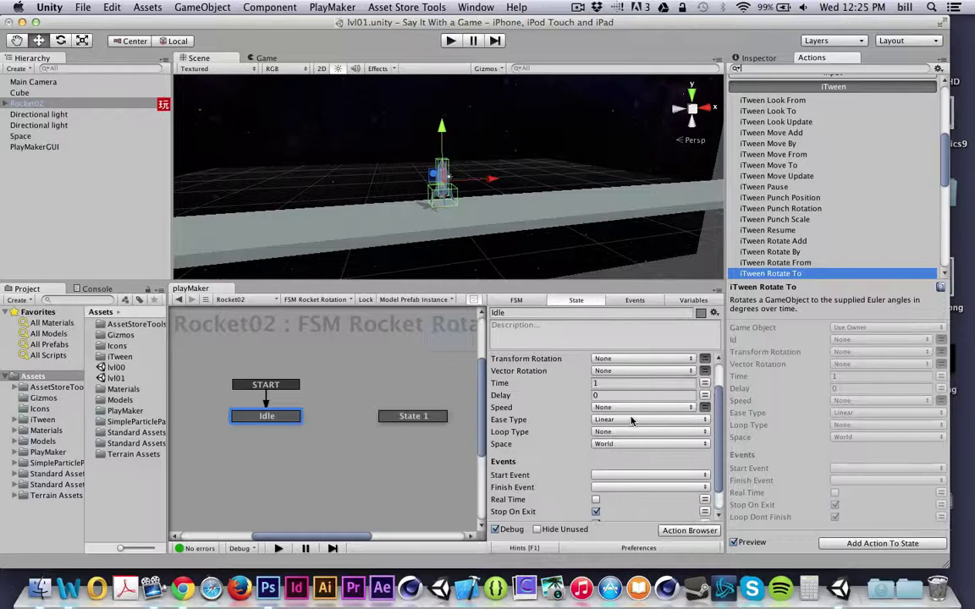
pyautogui.scroll(-3, 632, 423)
pyautogui.scroll(4, 630, 426)
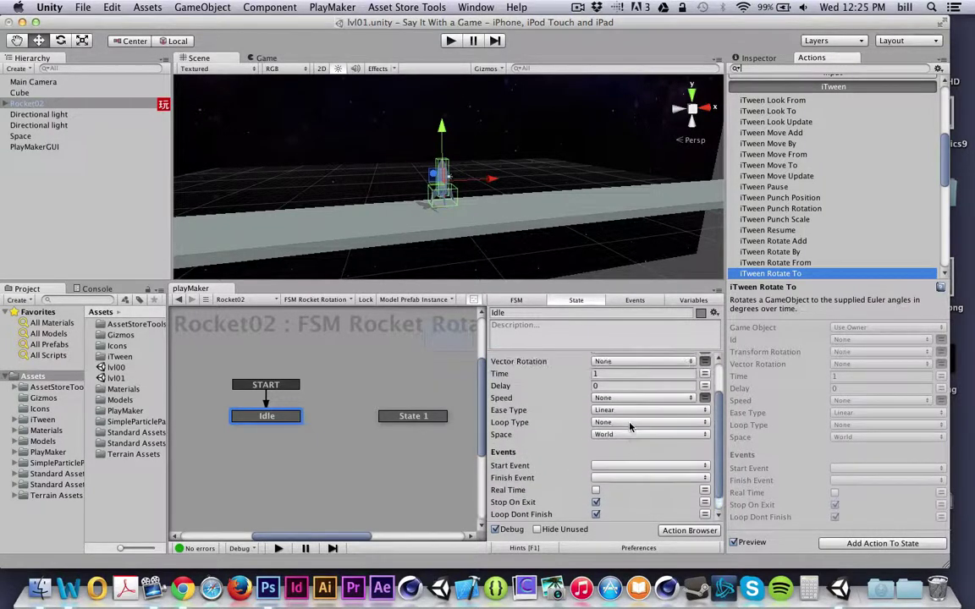
pyautogui.scroll(1, 630, 426)
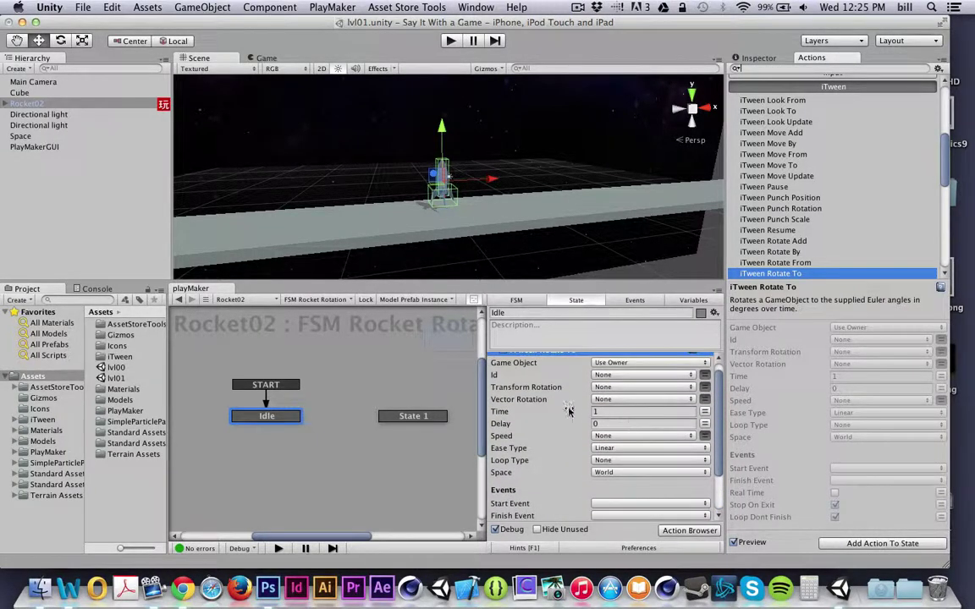
pyautogui.scroll(2, 540, 403)
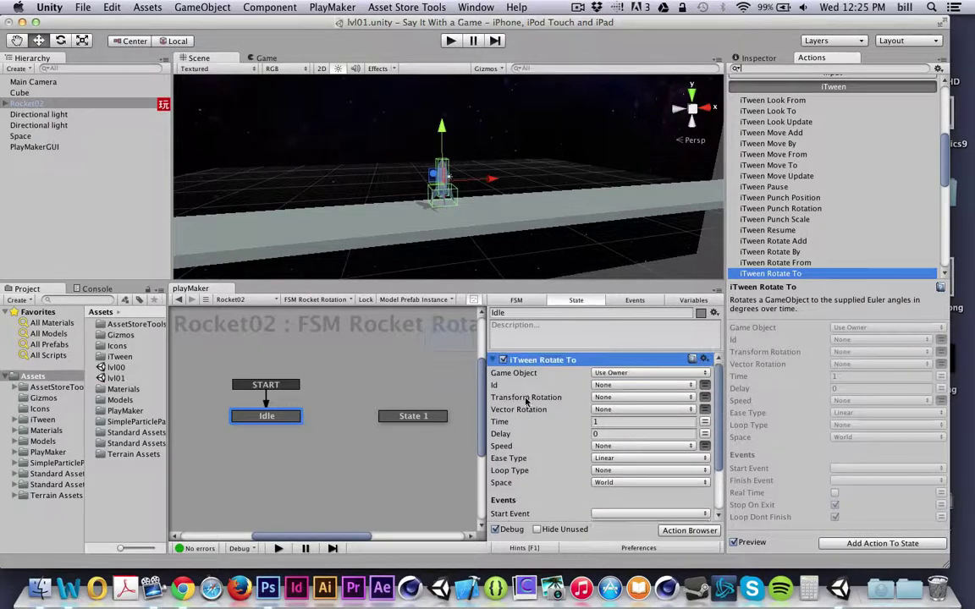